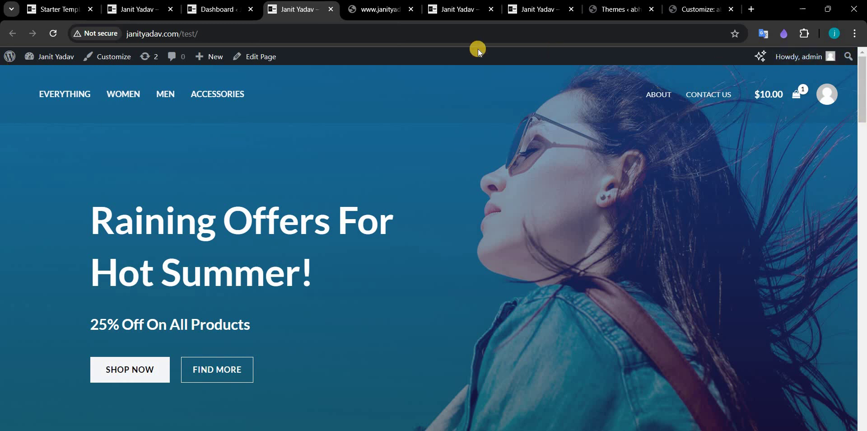
Open the site's Customizer in a separate browser tab and go to the Header Builder.
{"action": "middle_click", "coordinate": [115, 56]}
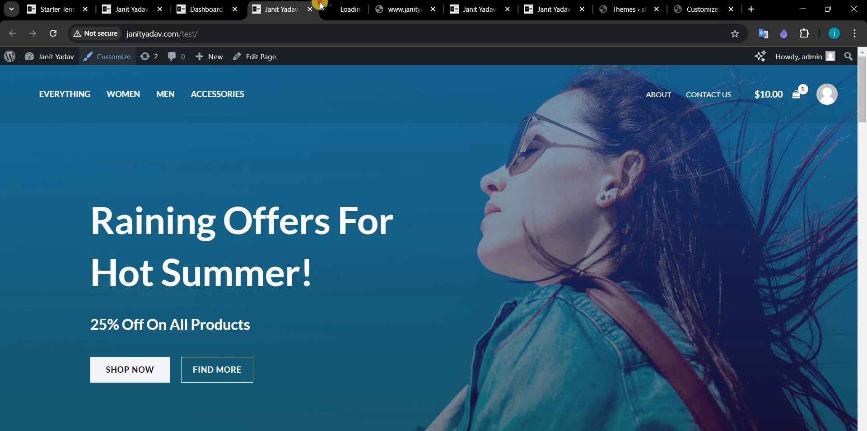
{"action": "left_click", "coordinate": [318, 7]}
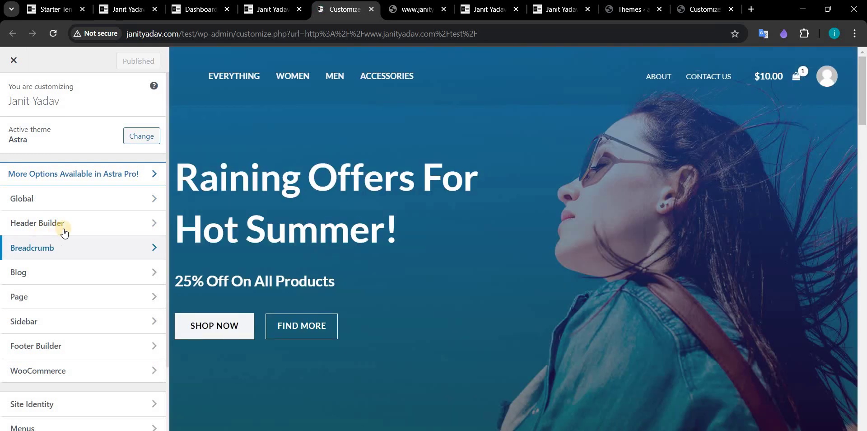
{"action": "left_click", "coordinate": [65, 230]}
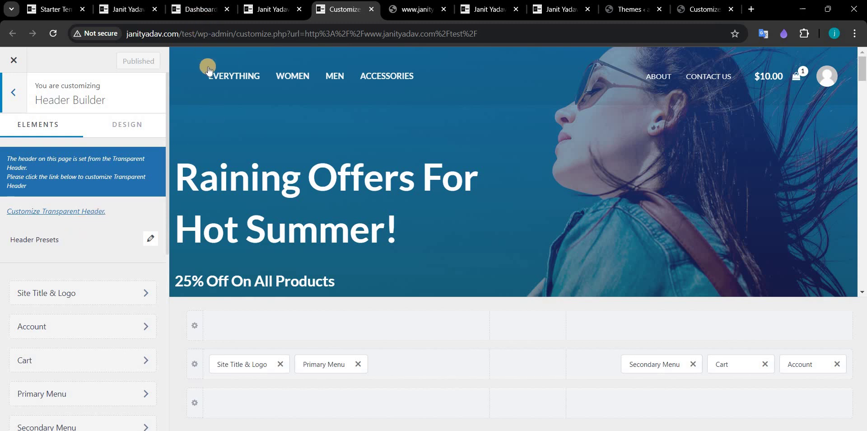
Examine the Header Builder elements and the general settings of the Transparent Header.
{"action": "left_click", "coordinate": [245, 365]}
{"action": "left_click", "coordinate": [5, 95]}
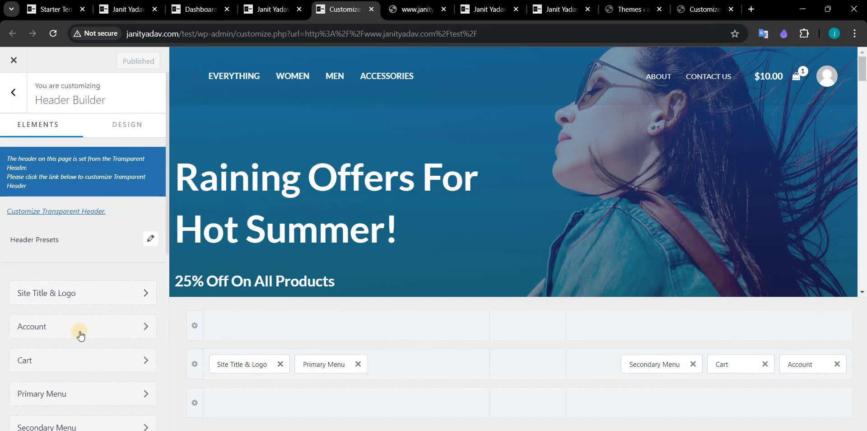
{"action": "scroll", "coordinate": [79, 334], "scroll_direction": "down", "scroll_amount": 4}
{"action": "scroll", "coordinate": [80, 334], "scroll_direction": "up", "scroll_amount": 4}
{"action": "scroll", "coordinate": [50, 284], "scroll_direction": "down", "scroll_amount": 4}
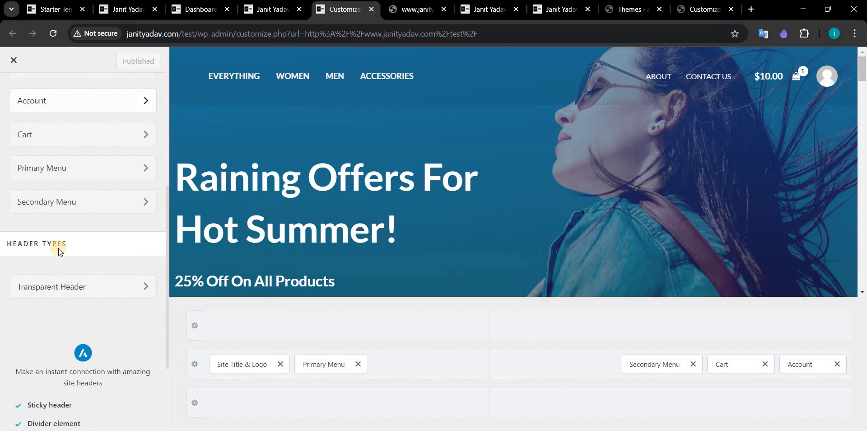
{"action": "left_click", "coordinate": [78, 284]}
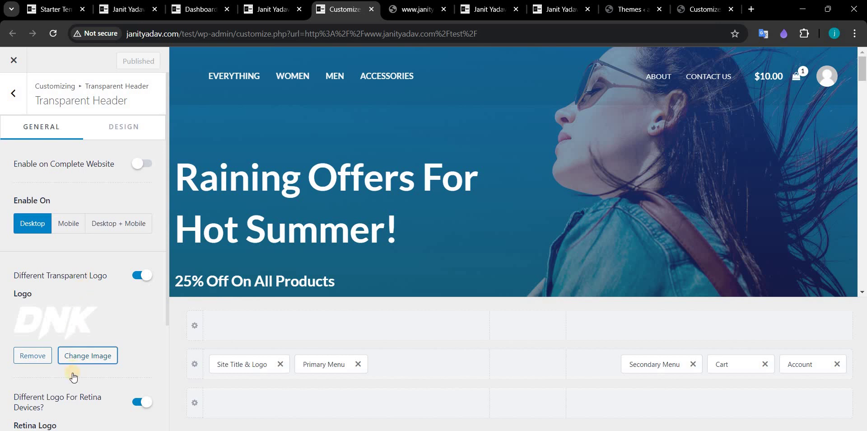
{"action": "scroll", "coordinate": [73, 377], "scroll_direction": "down", "scroll_amount": 3}
{"action": "scroll", "coordinate": [31, 115], "scroll_direction": "up", "scroll_amount": 3}
{"action": "left_click", "coordinate": [20, 95]}
{"action": "scroll", "coordinate": [120, 276], "scroll_direction": "down", "scroll_amount": 6}
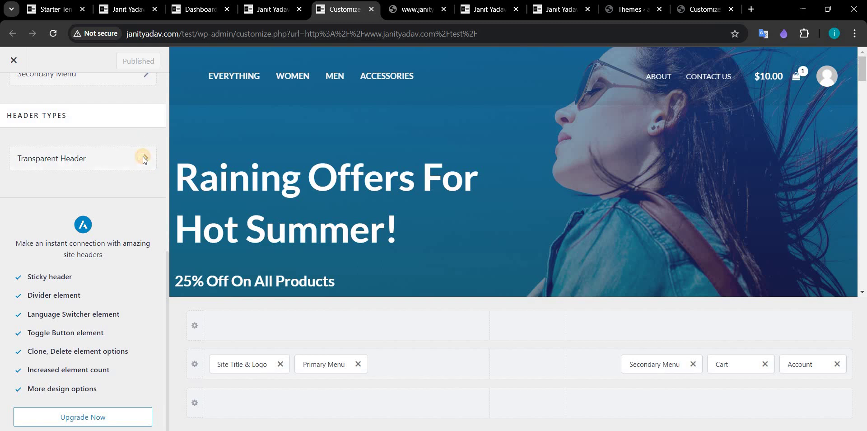
Examine the Transparent Header's design settings, including its border, colors and background options, and return to the Header Builder.
{"action": "left_click", "coordinate": [144, 158]}
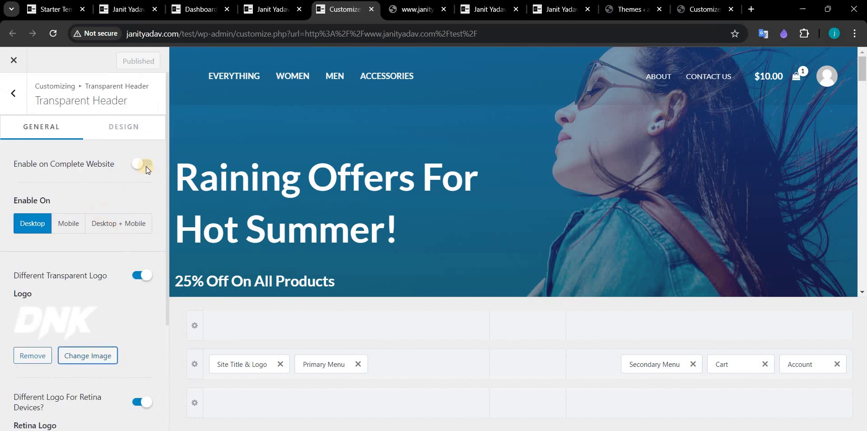
{"action": "left_click", "coordinate": [128, 141]}
{"action": "left_click", "coordinate": [25, 124]}
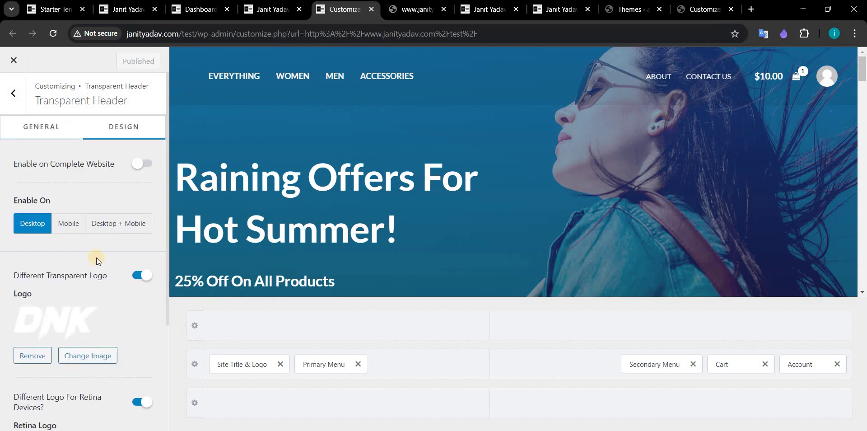
{"action": "scroll", "coordinate": [88, 290], "scroll_direction": "down", "scroll_amount": 3}
{"action": "scroll", "coordinate": [28, 226], "scroll_direction": "up", "scroll_amount": 5}
{"action": "left_click", "coordinate": [120, 129]}
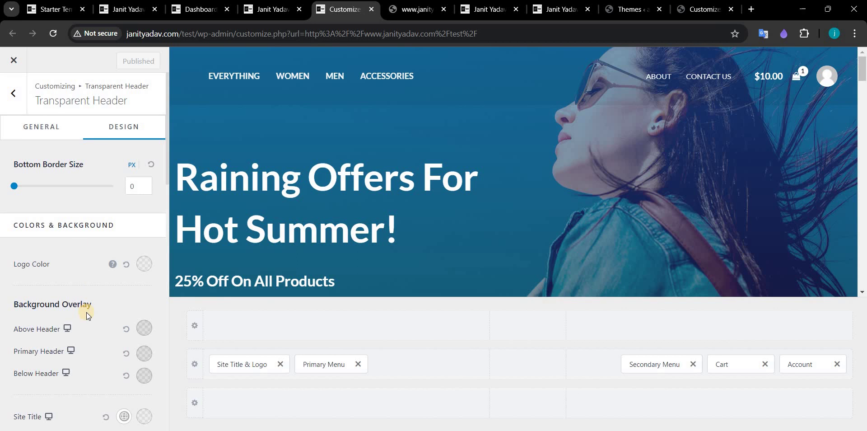
{"action": "scroll", "coordinate": [86, 312], "scroll_direction": "down", "scroll_amount": 15}
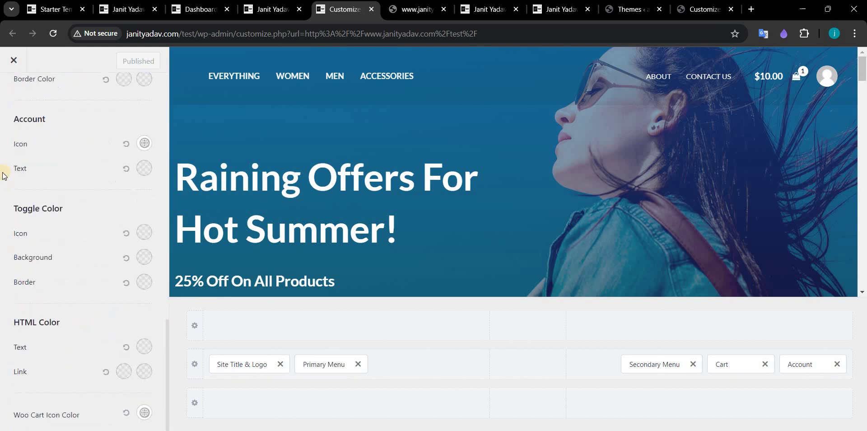
{"action": "scroll", "coordinate": [2, 176], "scroll_direction": "up", "scroll_amount": 15}
{"action": "left_click", "coordinate": [9, 92]}
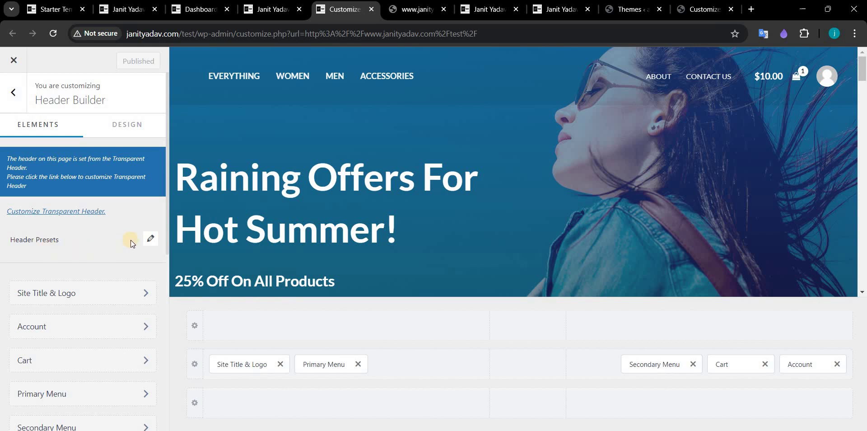
Try the four header presets and apply the one with the logo on one side and the primary menu plus button on the other.
{"action": "left_click", "coordinate": [150, 239]}
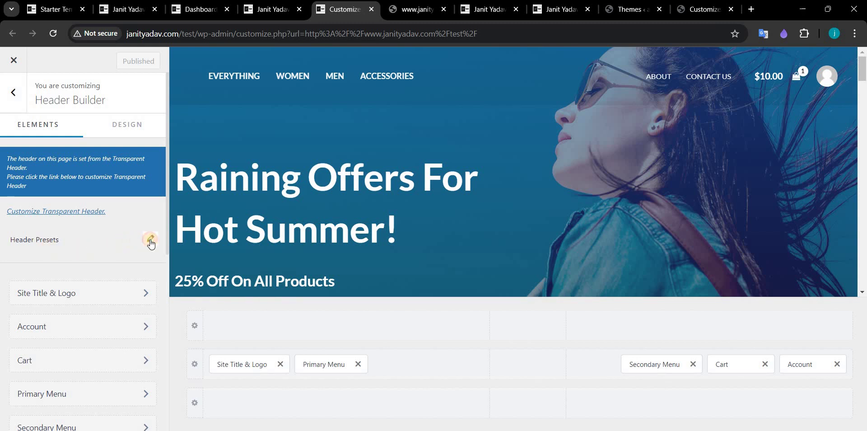
{"action": "left_click", "coordinate": [83, 317]}
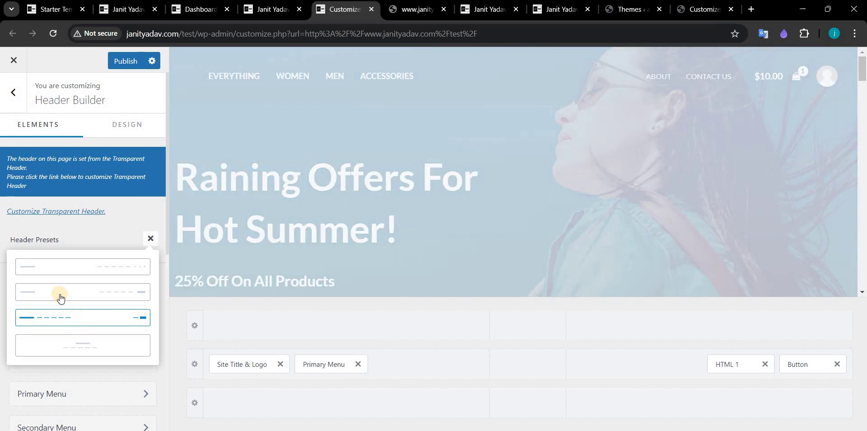
{"action": "left_click", "coordinate": [61, 296]}
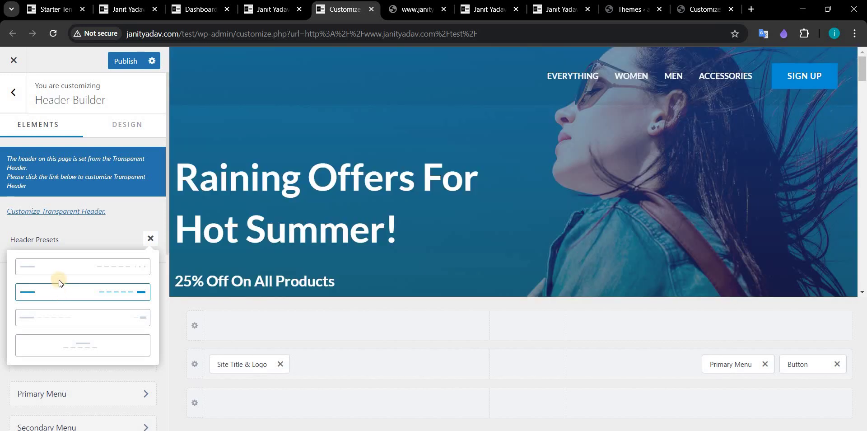
{"action": "left_click", "coordinate": [60, 270]}
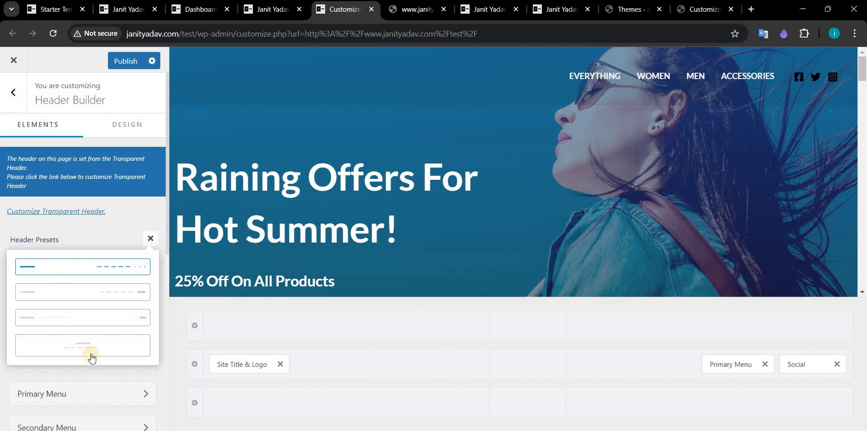
{"action": "left_click", "coordinate": [91, 354]}
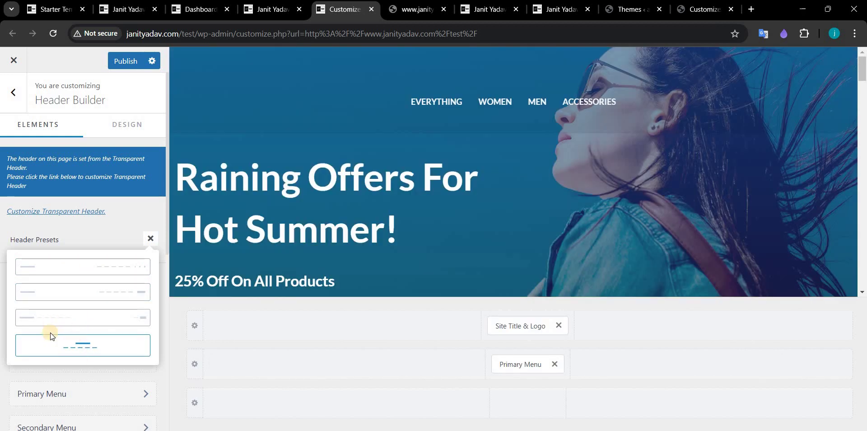
{"action": "left_click", "coordinate": [97, 292]}
{"action": "left_click", "coordinate": [147, 239]}
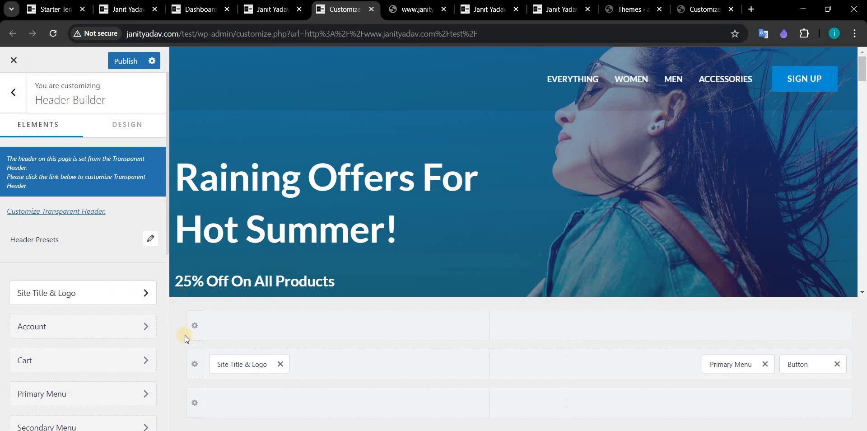
Replace the site logo with the client-logo-4.png image from the media library.
{"action": "left_click", "coordinate": [243, 379]}
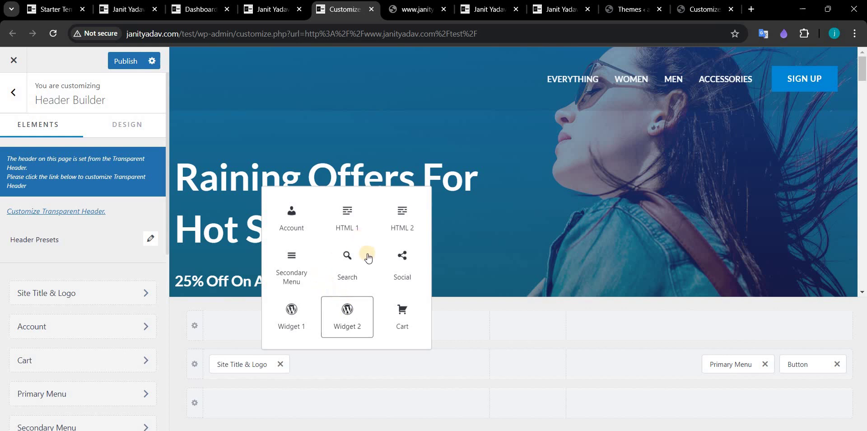
{"action": "left_click", "coordinate": [54, 292]}
{"action": "left_click", "coordinate": [31, 294]}
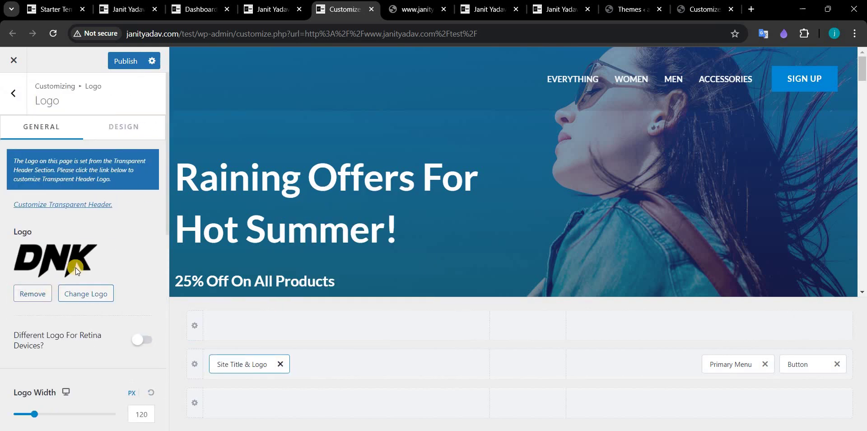
{"action": "left_click", "coordinate": [84, 251]}
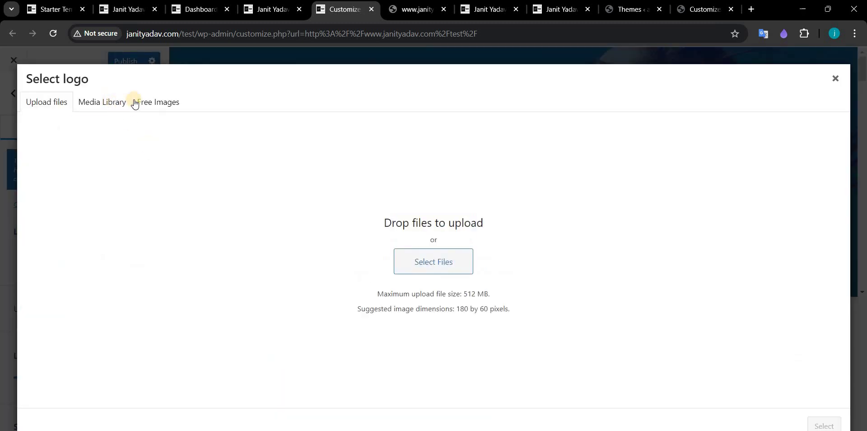
{"action": "left_click", "coordinate": [135, 103]}
{"action": "left_click", "coordinate": [153, 198]}
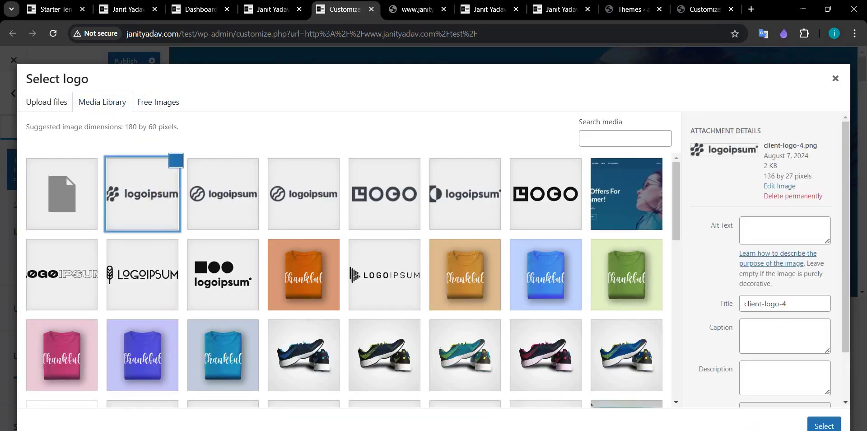
{"action": "left_click", "coordinate": [823, 427]}
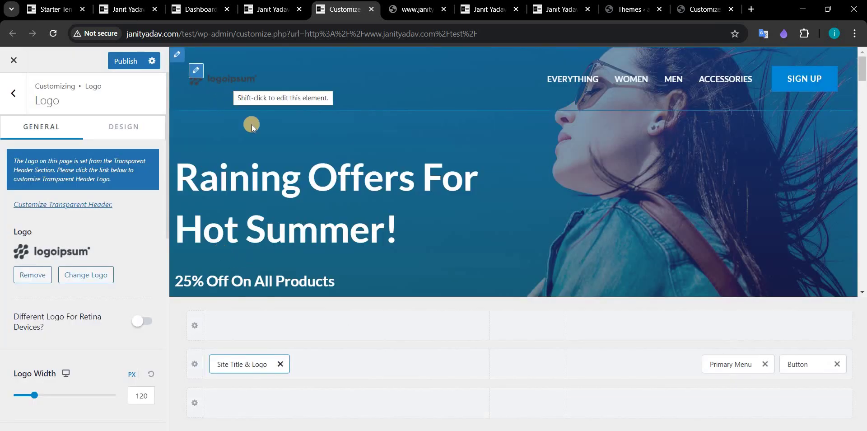
Check the primary header row's general and design settings, including height, visibility, background and spacing.
{"action": "left_click", "coordinate": [720, 363]}
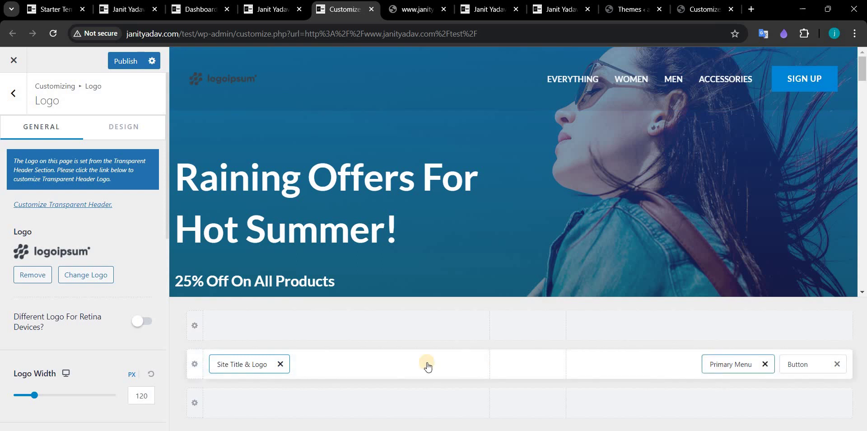
{"action": "left_click", "coordinate": [13, 93]}
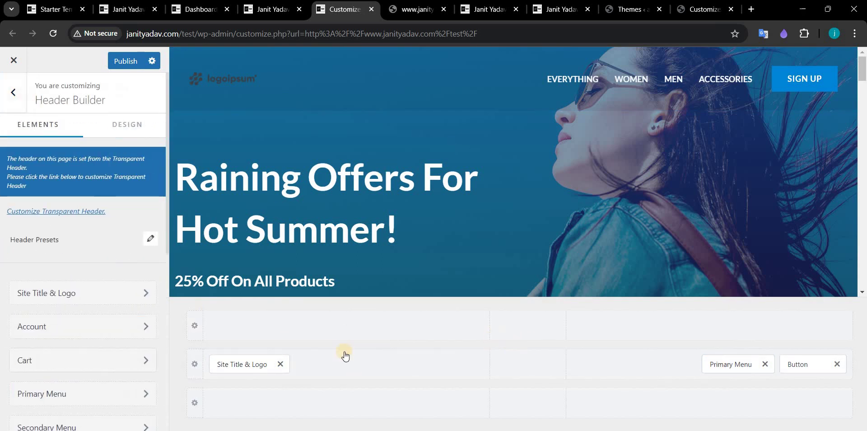
{"action": "scroll", "coordinate": [83, 310], "scroll_direction": "down", "scroll_amount": 2}
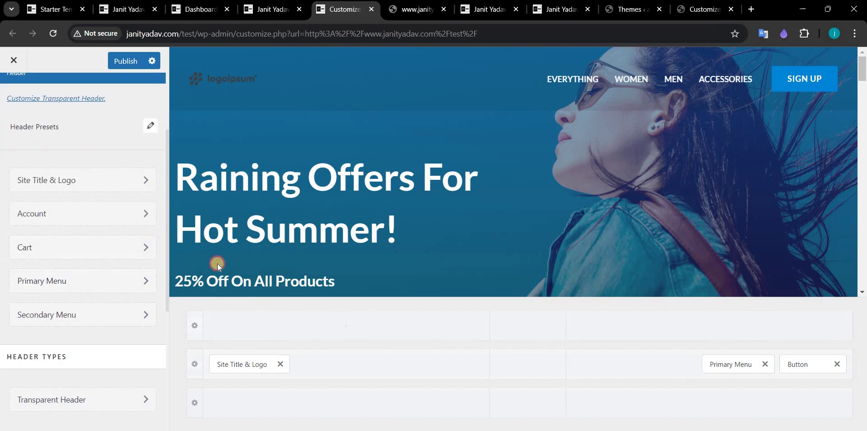
{"action": "left_click", "coordinate": [195, 364]}
{"action": "left_click", "coordinate": [117, 124]}
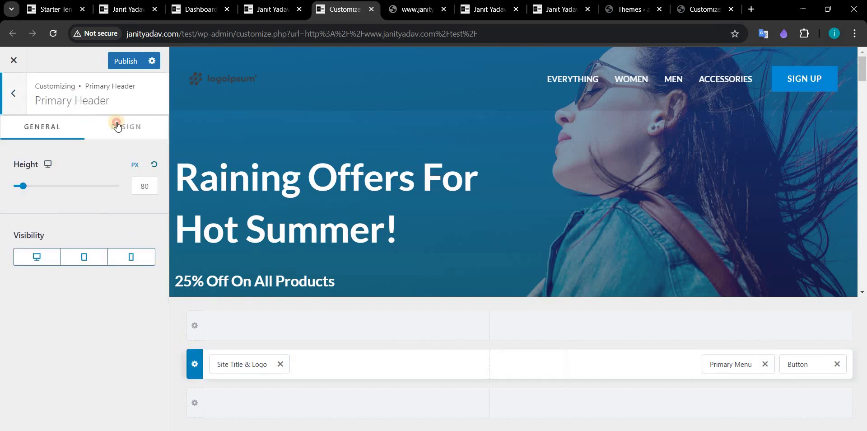
{"action": "left_click", "coordinate": [107, 161]}
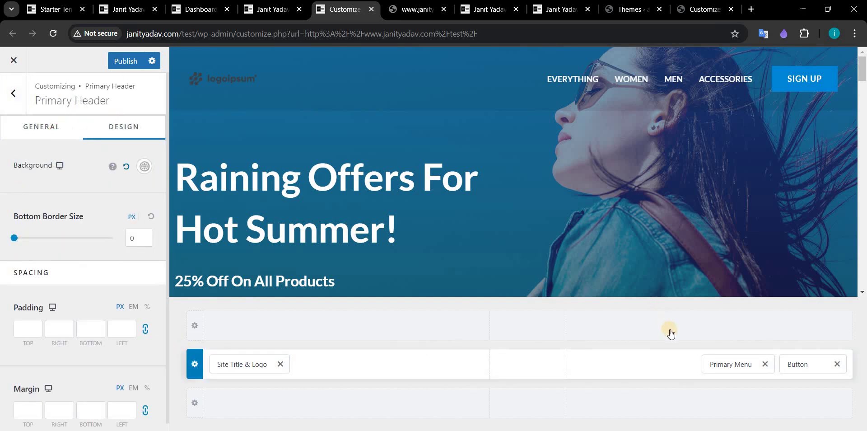
{"action": "left_click", "coordinate": [16, 95]}
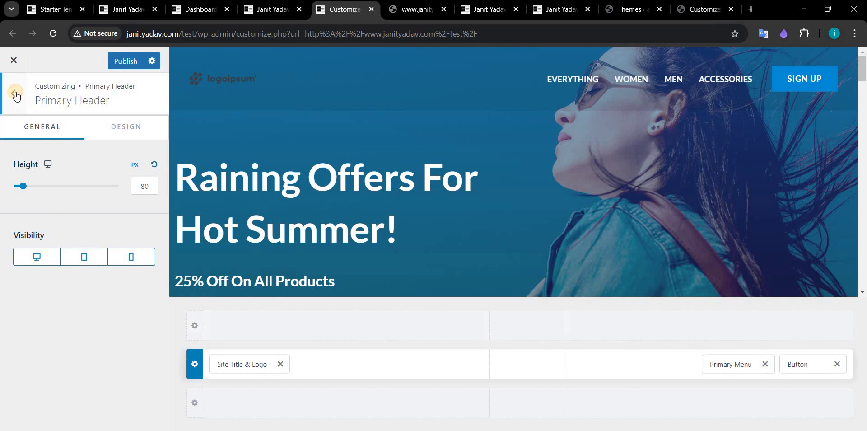
{"action": "left_click", "coordinate": [15, 93]}
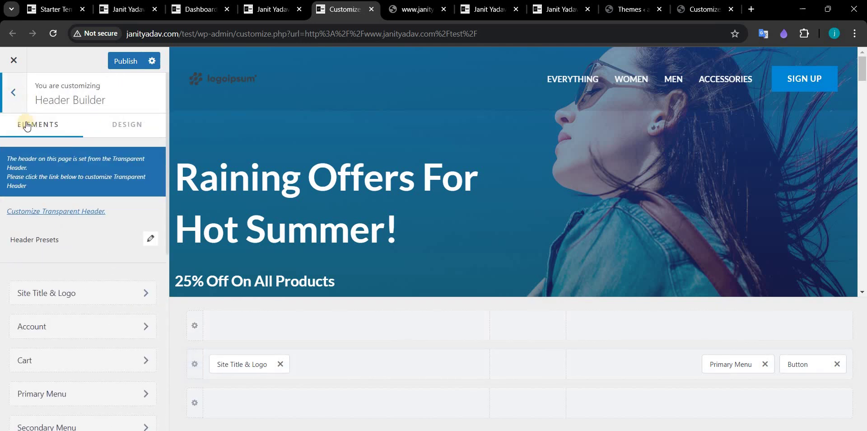
Leave the Header Builder and open the Footer Builder with the footer area in the preview.
{"action": "scroll", "coordinate": [62, 291], "scroll_direction": "down", "scroll_amount": 8}
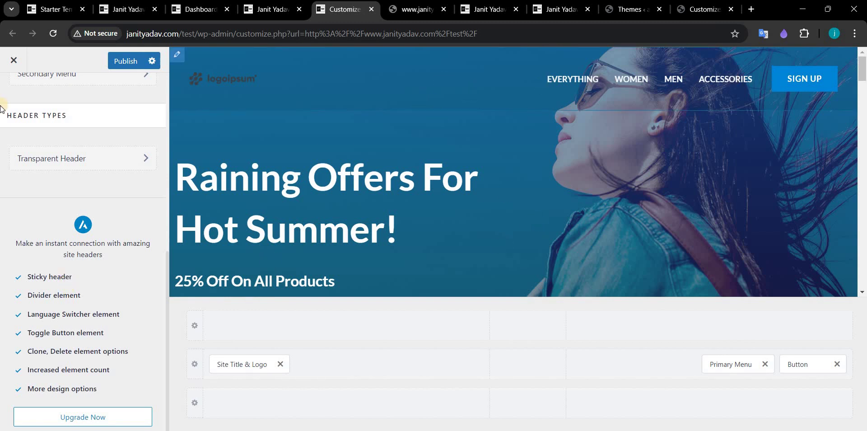
{"action": "scroll", "coordinate": [1, 102], "scroll_direction": "up", "scroll_amount": 4}
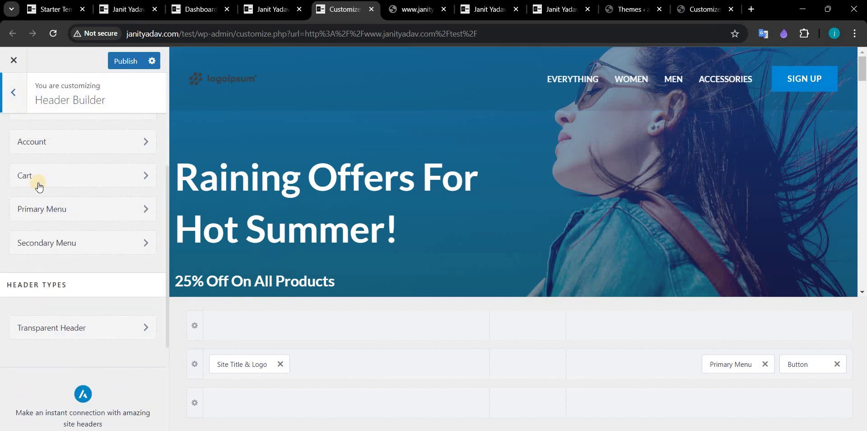
{"action": "left_click", "coordinate": [13, 93]}
{"action": "scroll", "coordinate": [33, 285], "scroll_direction": "down", "scroll_amount": 1}
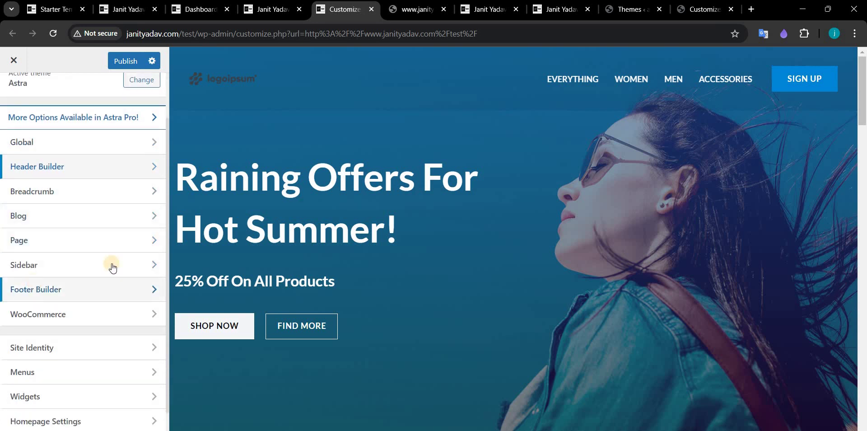
{"action": "left_click", "coordinate": [113, 289]}
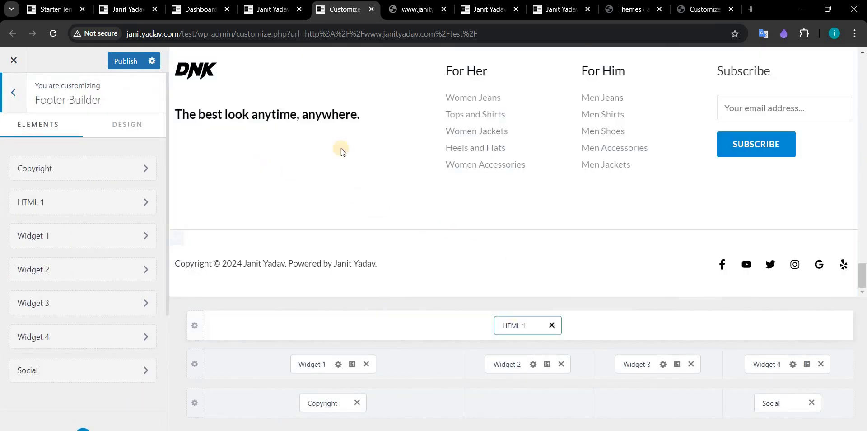
{"action": "scroll", "coordinate": [339, 149], "scroll_direction": "up", "scroll_amount": 1}
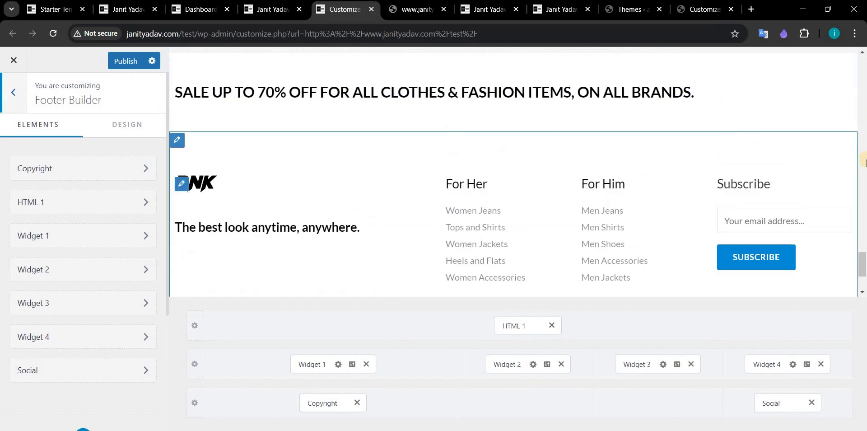
Insert "dsadsa" after "best" in the tagline text of Footer Builder Widget 1.
{"action": "left_click", "coordinate": [302, 364]}
{"action": "left_click", "coordinate": [71, 353]}
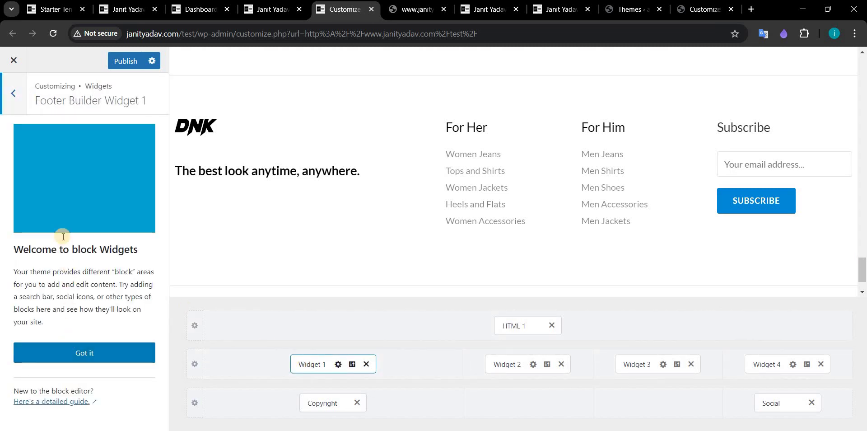
{"action": "left_click", "coordinate": [60, 220]}
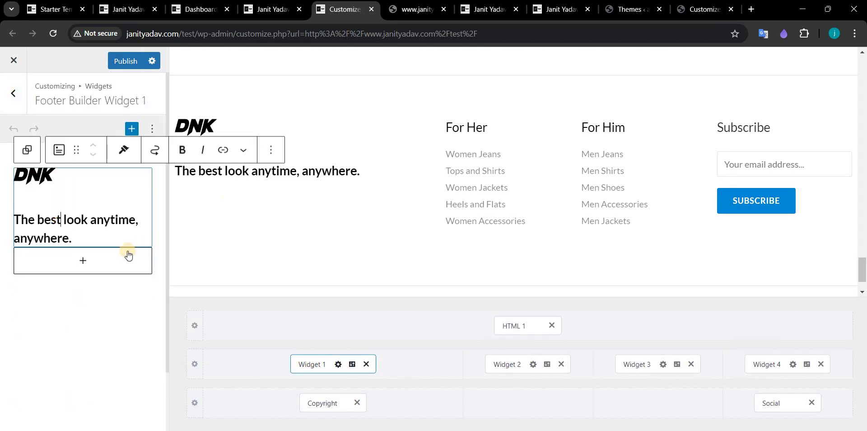
{"action": "type", "text": "dsadsa"}
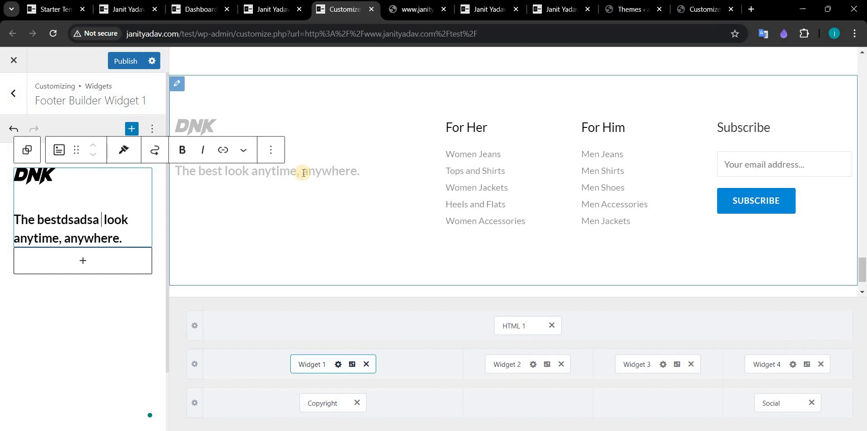
{"action": "left_click", "coordinate": [520, 349]}
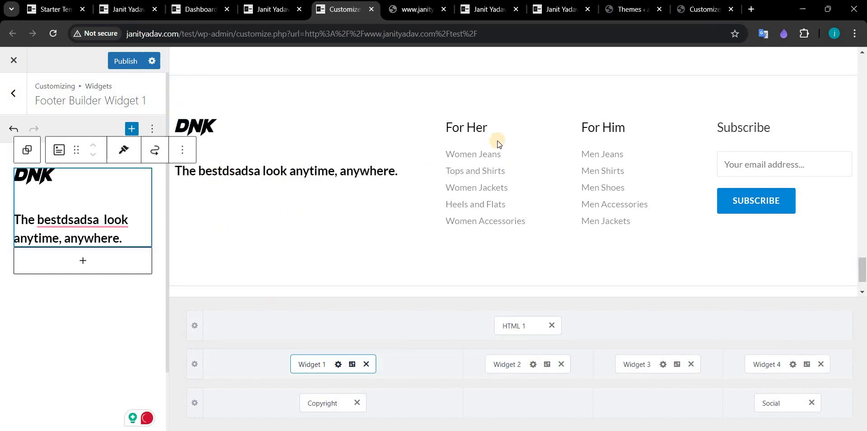
Change the title of the navigation menu in Footer Builder Widget 2 to "For acfa", keeping the For Her menu selected.
{"action": "left_click", "coordinate": [506, 364]}
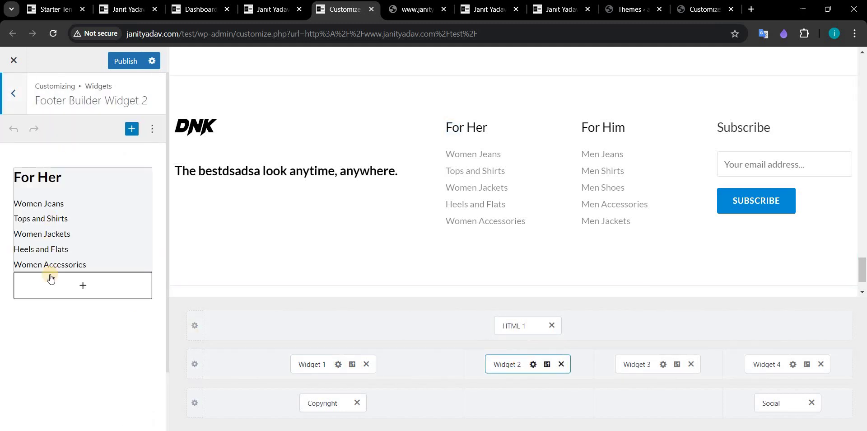
{"action": "left_click", "coordinate": [52, 273]}
{"action": "left_click", "coordinate": [80, 272]}
{"action": "left_click", "coordinate": [462, 138]}
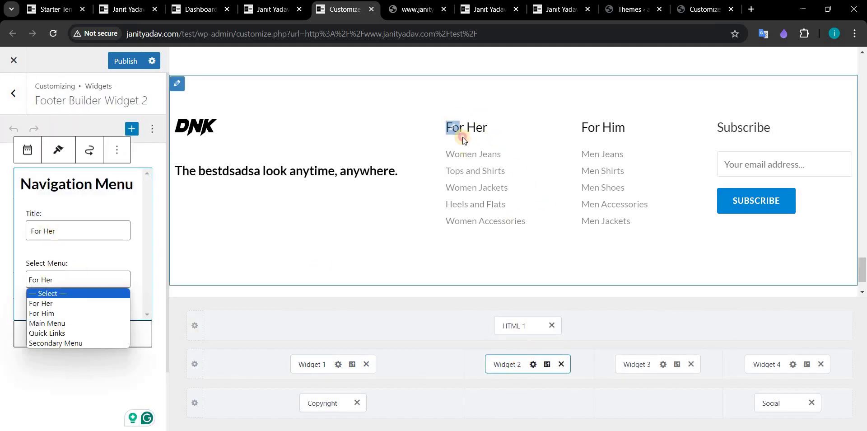
{"action": "left_click", "coordinate": [80, 185]}
{"action": "left_click", "coordinate": [68, 226]}
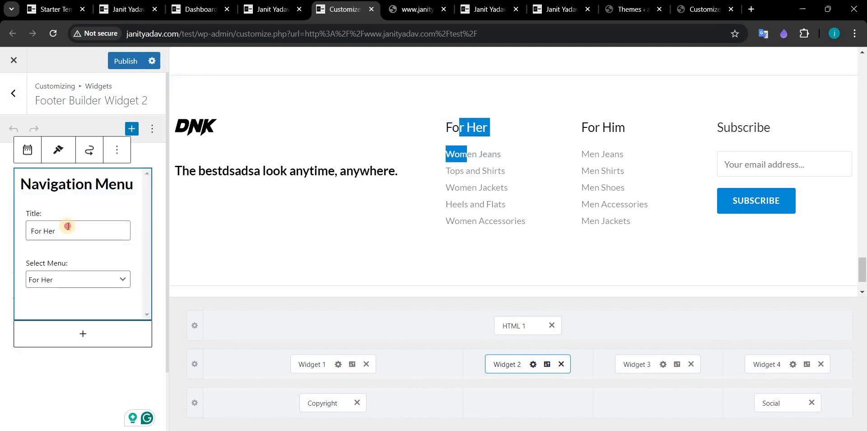
{"action": "key", "text": "BackSpace"}
{"action": "key", "text": "BackSpace"}
{"action": "key", "text": "BackSpace"}
{"action": "type", "text": "acfa"}
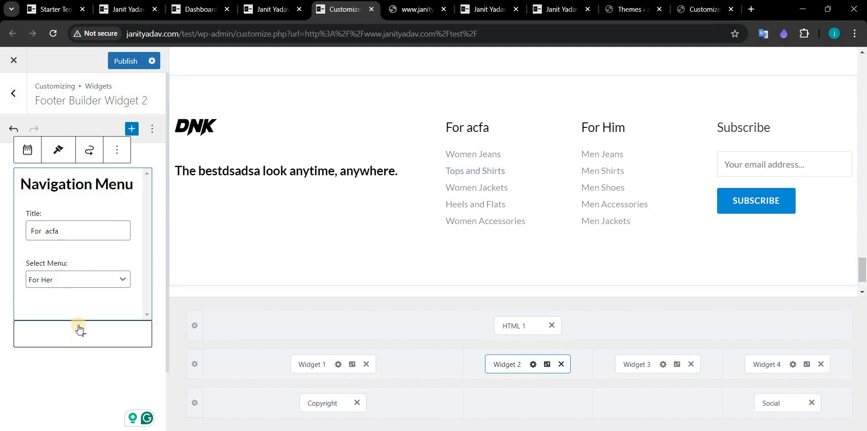
Open the Menus page in the WordPress dashboard and check which menus are available for editing.
{"action": "left_click", "coordinate": [200, 9]}
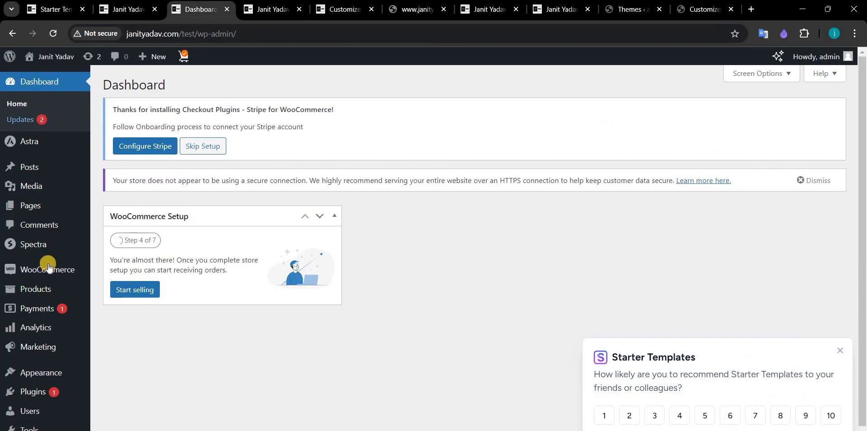
{"action": "mouse_move", "coordinate": [63, 352]}
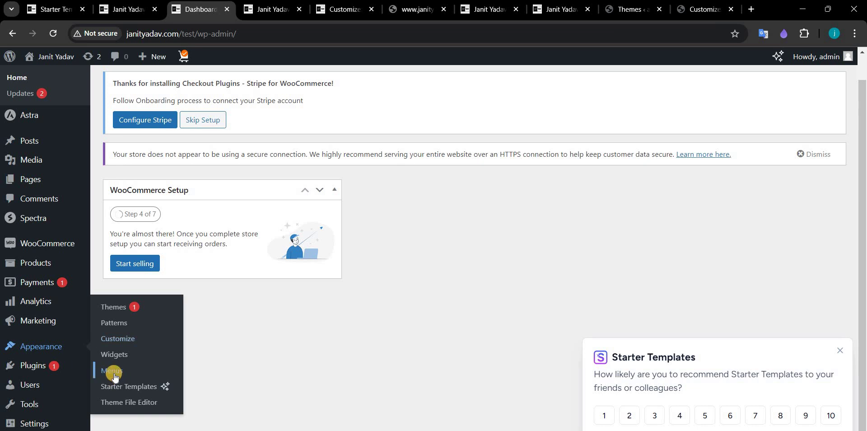
{"action": "left_click", "coordinate": [110, 369]}
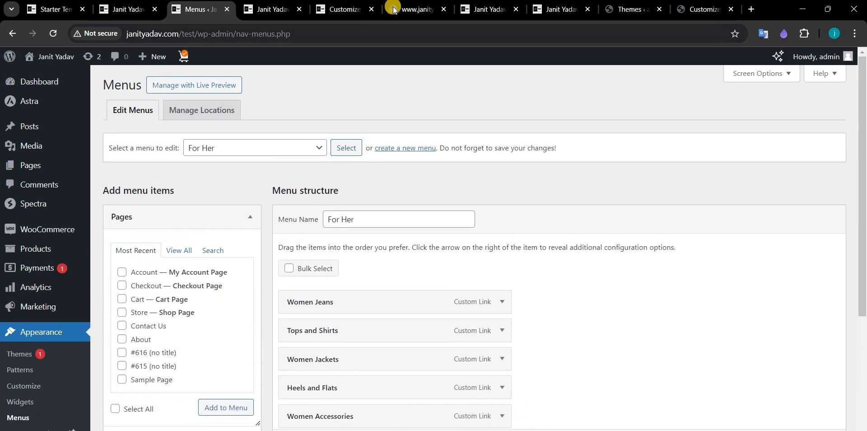
{"action": "left_click", "coordinate": [409, 9]}
{"action": "left_click", "coordinate": [343, 9]}
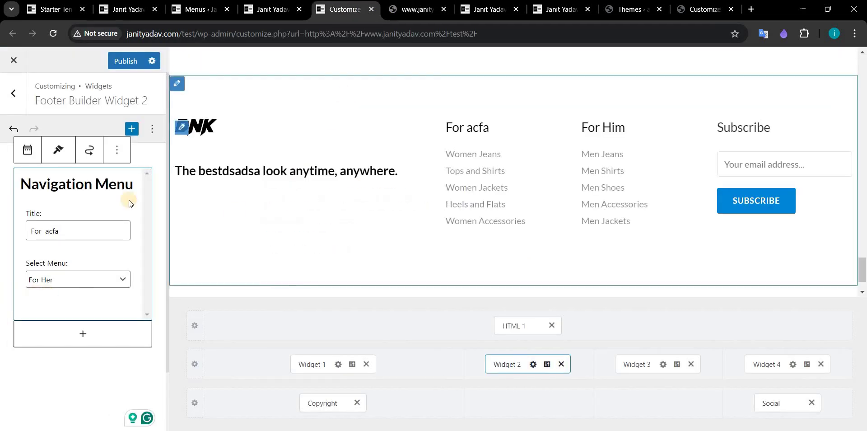
{"action": "left_click", "coordinate": [262, 10]}
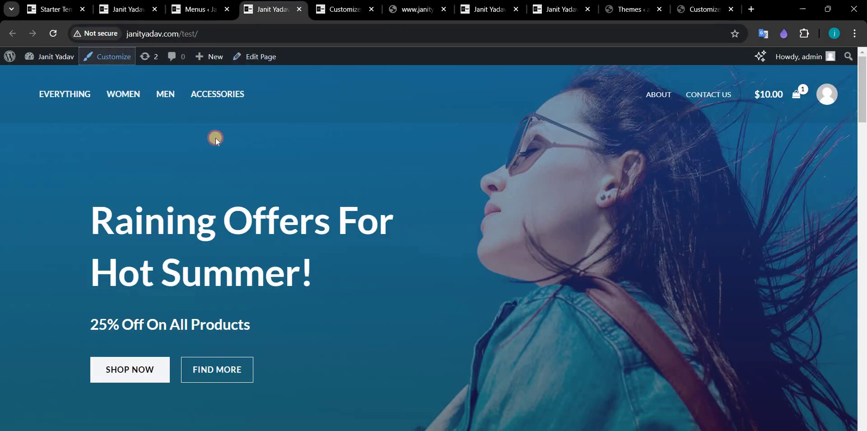
{"action": "left_click", "coordinate": [198, 10]}
{"action": "left_click", "coordinate": [217, 149]}
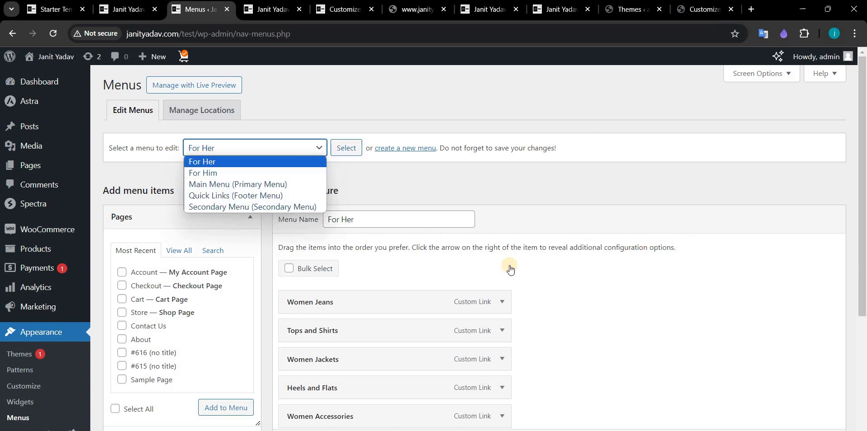
Remove the Women Jackets item from the For Her menu and save the menu.
{"action": "scroll", "coordinate": [506, 262], "scroll_direction": "down", "scroll_amount": 3}
{"action": "key", "text": "Return"}
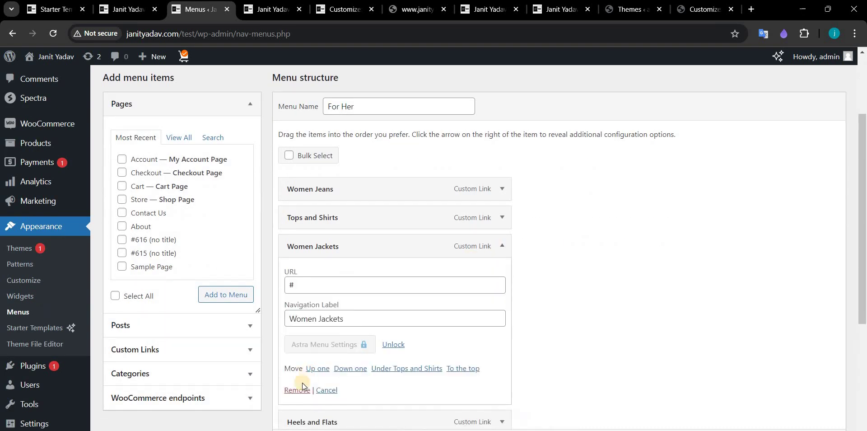
{"action": "left_click", "coordinate": [297, 390]}
{"action": "scroll", "coordinate": [310, 393], "scroll_direction": "down", "scroll_amount": 2}
{"action": "left_click", "coordinate": [310, 397]}
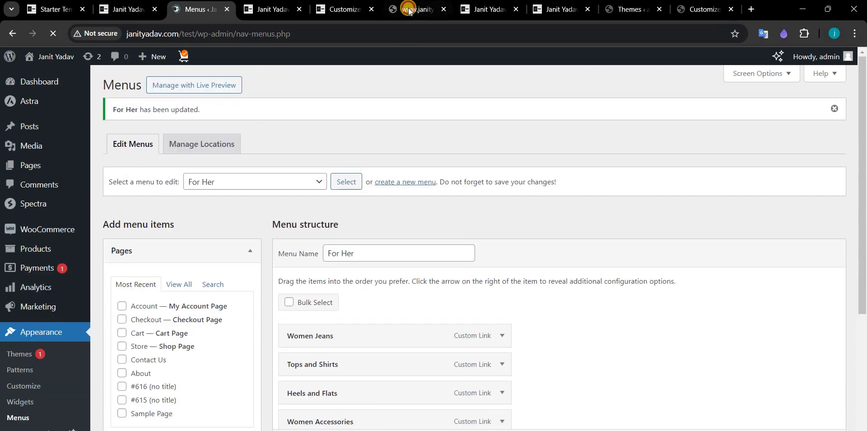
Load the live site's /test/ home page in the tab with the hello-world address and inspect the footer's For Her menu.
{"action": "left_click", "coordinate": [412, 9]}
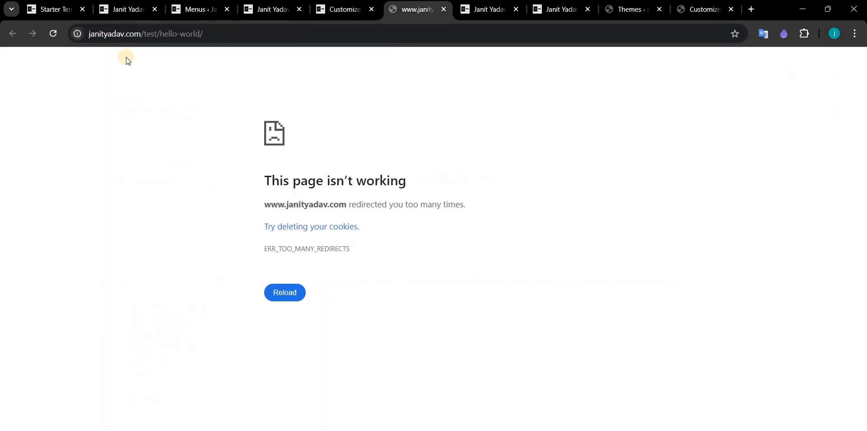
{"action": "left_click_drag", "start_coordinate": [155, 35], "coordinate": [280, 37]}
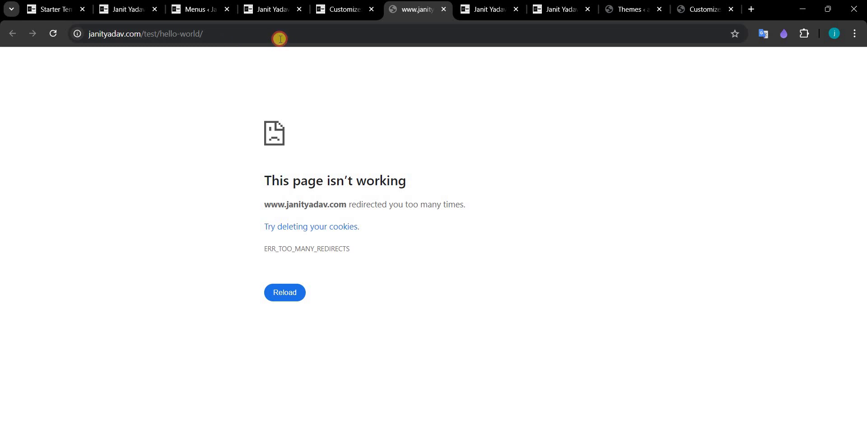
{"action": "key", "text": "BackSpace"}
{"action": "type", "text": "t"}
{"action": "key", "text": "Return"}
{"action": "left_click_drag", "start_coordinate": [195, 34], "coordinate": [458, 17]}
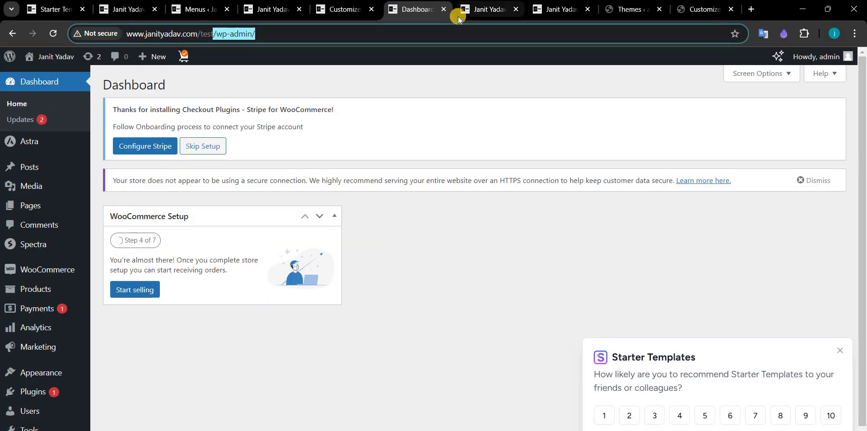
{"action": "key", "text": "BackSpace"}
{"action": "key", "text": "Return"}
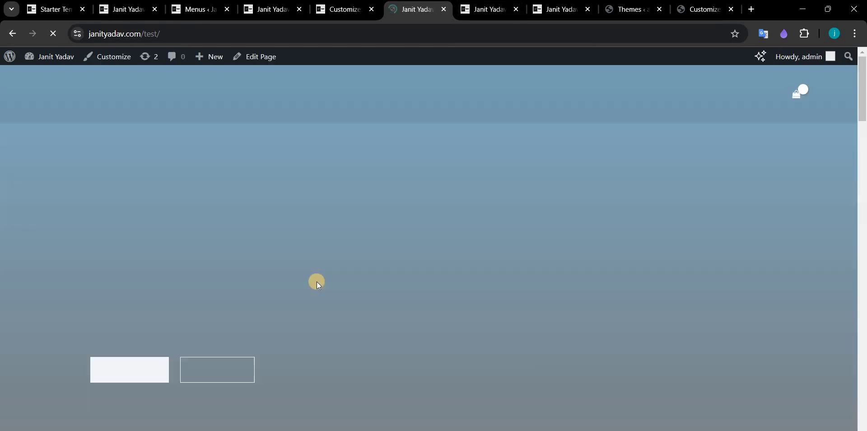
{"action": "scroll", "coordinate": [361, 325], "scroll_direction": "down", "scroll_amount": 5}
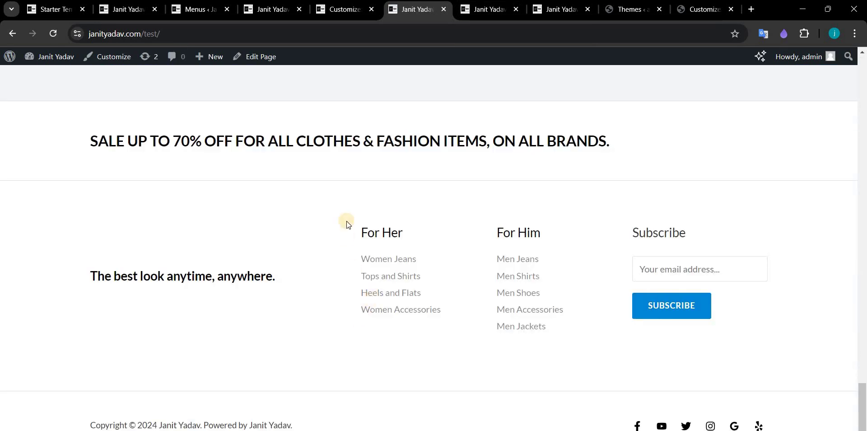
Return to the Customizer and open the settings of the footer's Copyright element.
{"action": "left_click", "coordinate": [349, 22]}
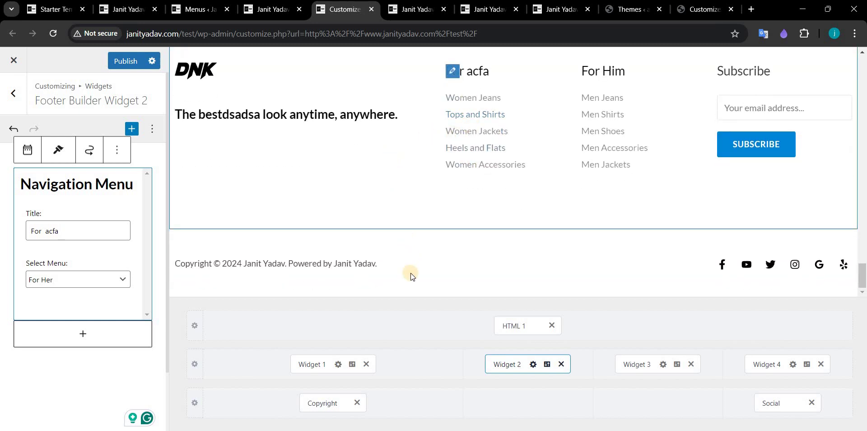
{"action": "left_click", "coordinate": [269, 262]}
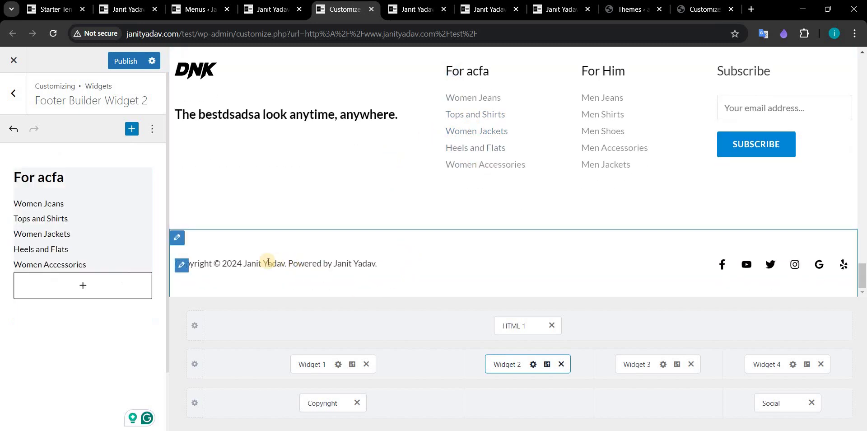
{"action": "left_click", "coordinate": [181, 265]}
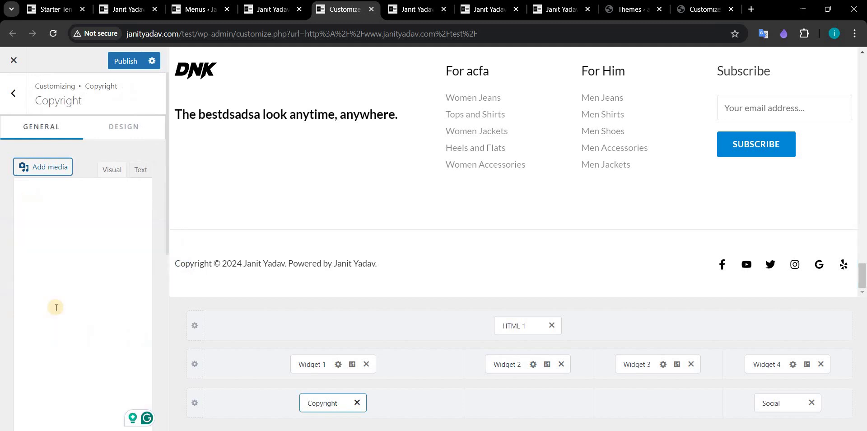